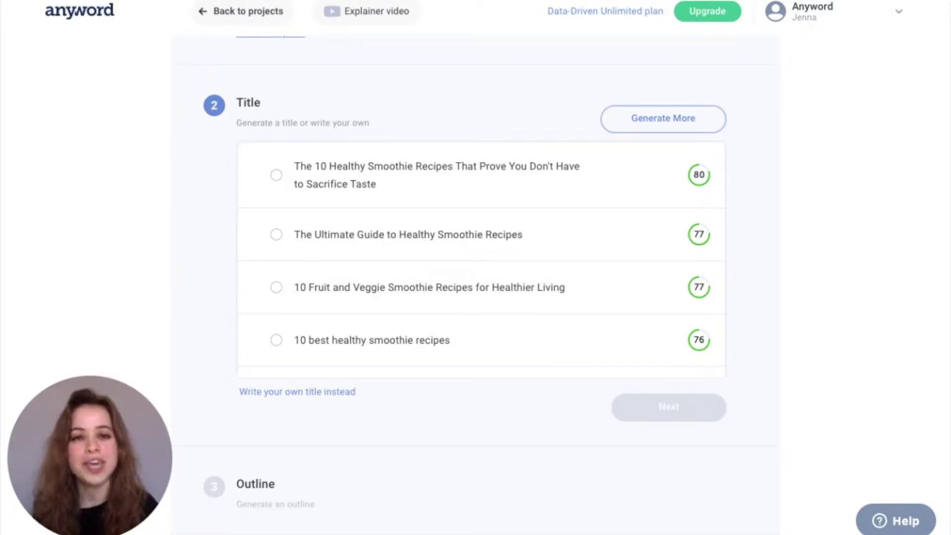
- Try editing a suggested title and the custom-title box, then choose 'The BEST Healthy and Tasty Smoothie Recipes'
left_click(413, 192)
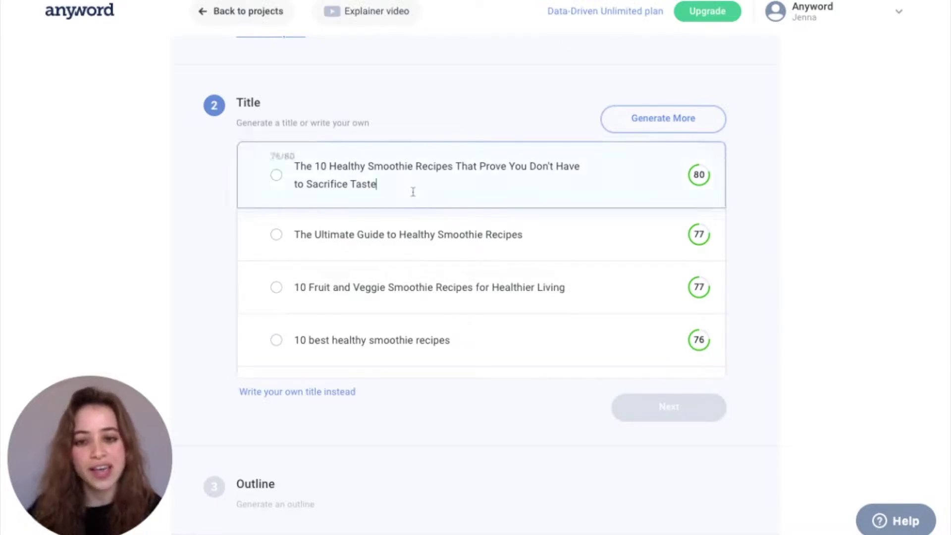
type("!!")
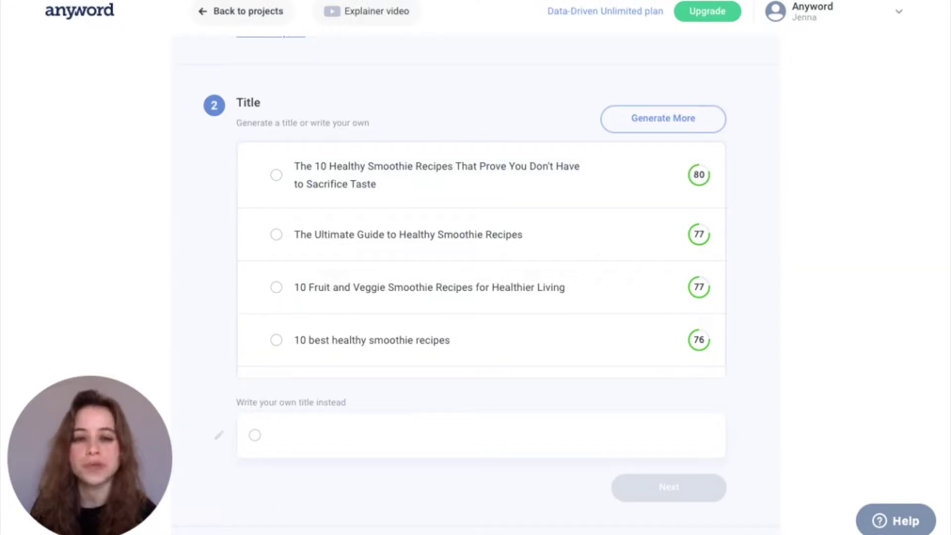
left_click(269, 435)
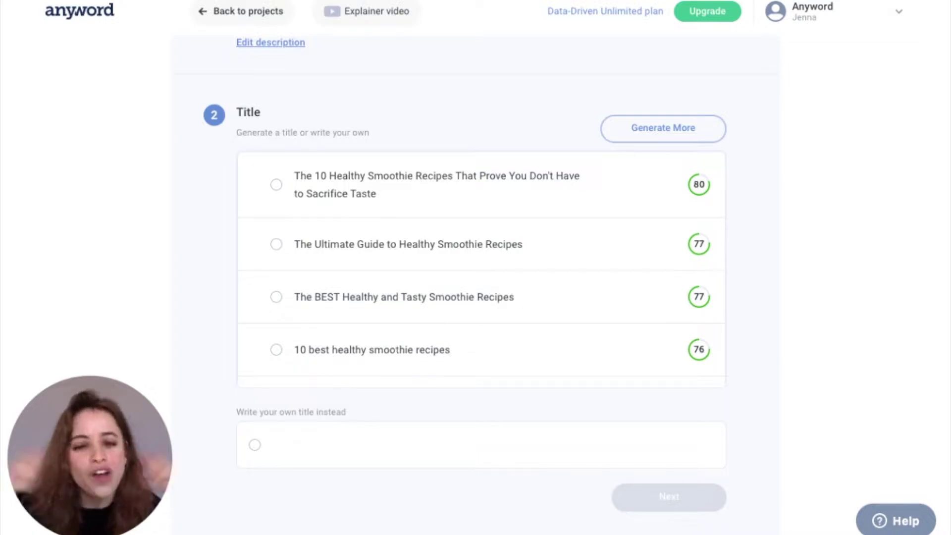
left_click(276, 298)
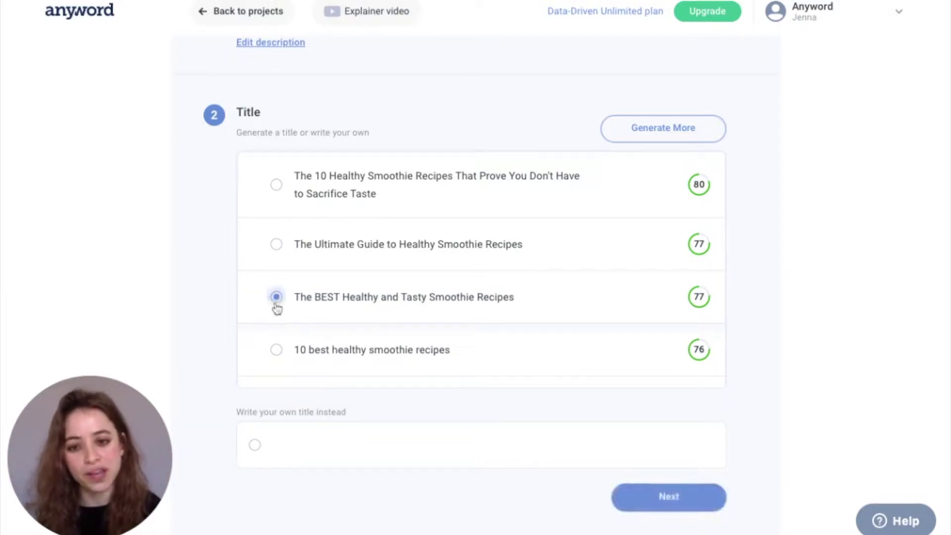
- Move on to the outline and extend Section 2 to 'Healthy Strawberry Spinach Smoothie for Glowing Skin'
left_click(690, 497)
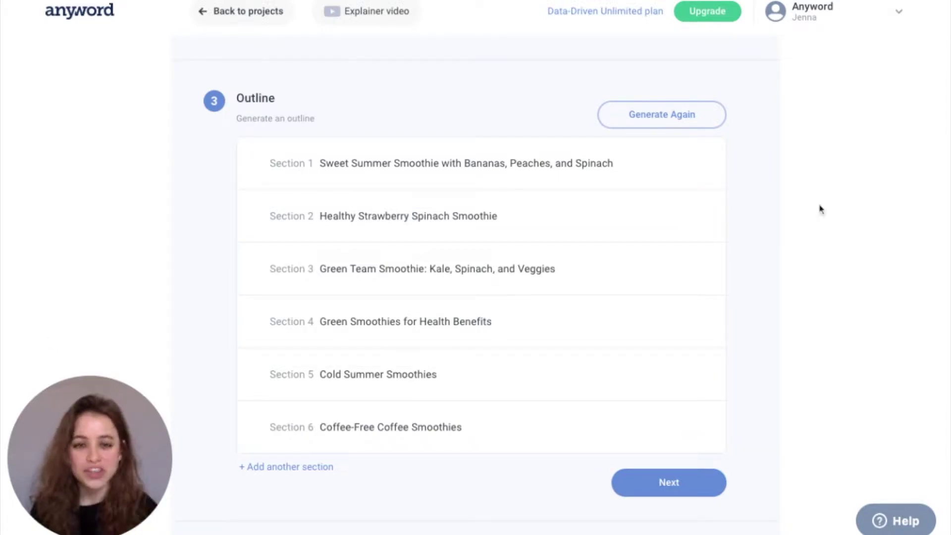
left_click(589, 218)
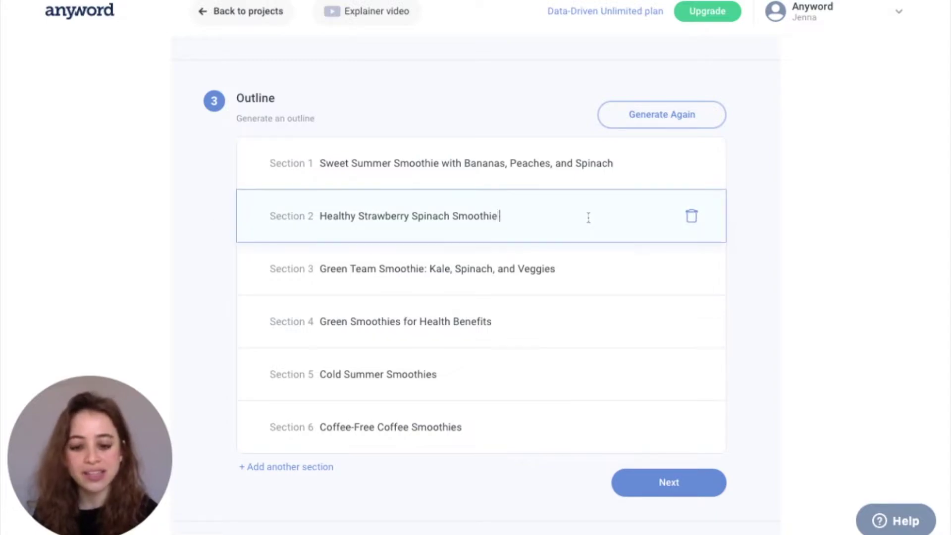
type("for Glowing Skin")
left_click(837, 262)
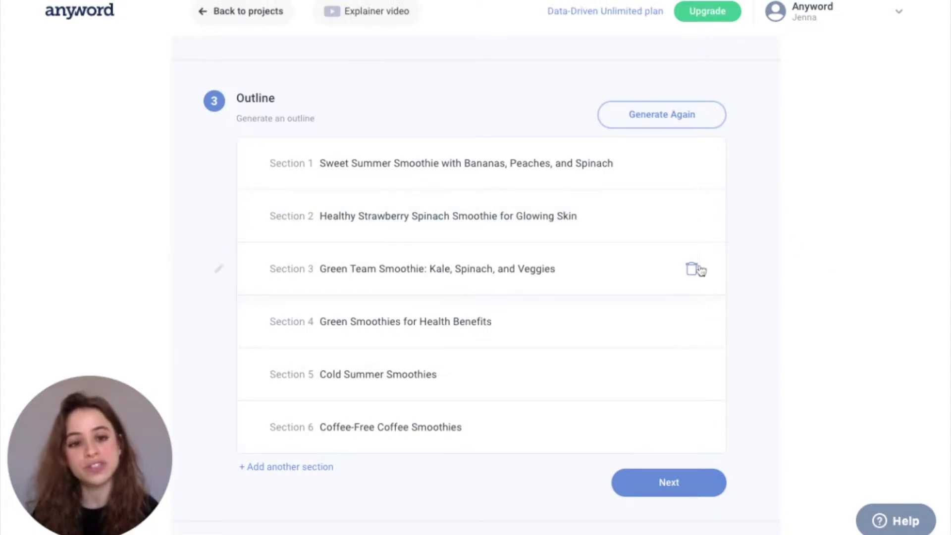
- Replace the Coffee-Free Coffee Smoothies section with a new Section 6, 'Add a Coffee Boost!'
left_click(692, 427)
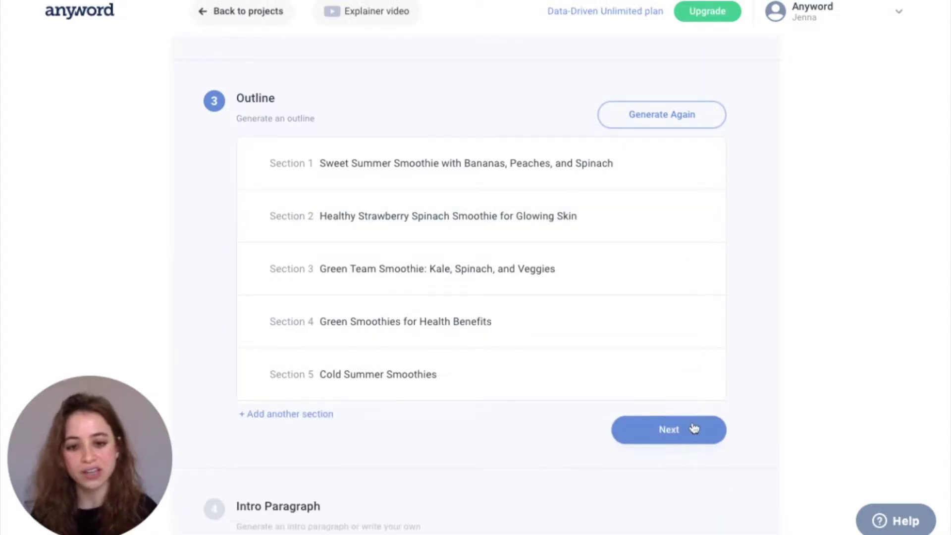
left_click(322, 415)
left_click(355, 424)
type("Add a Coffee Boost!")
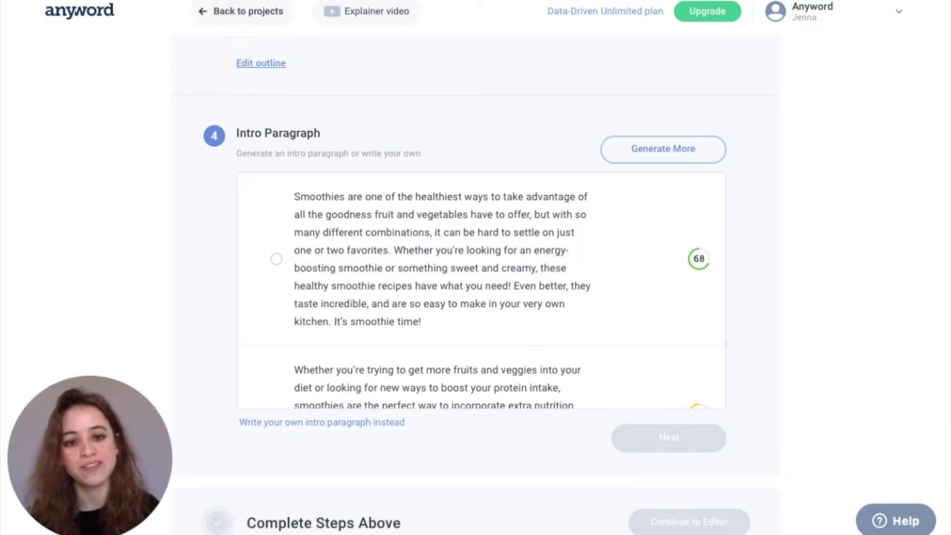
- Generate a fresh set of intro options and trial-edit the first one, then undo the changes
left_click(690, 155)
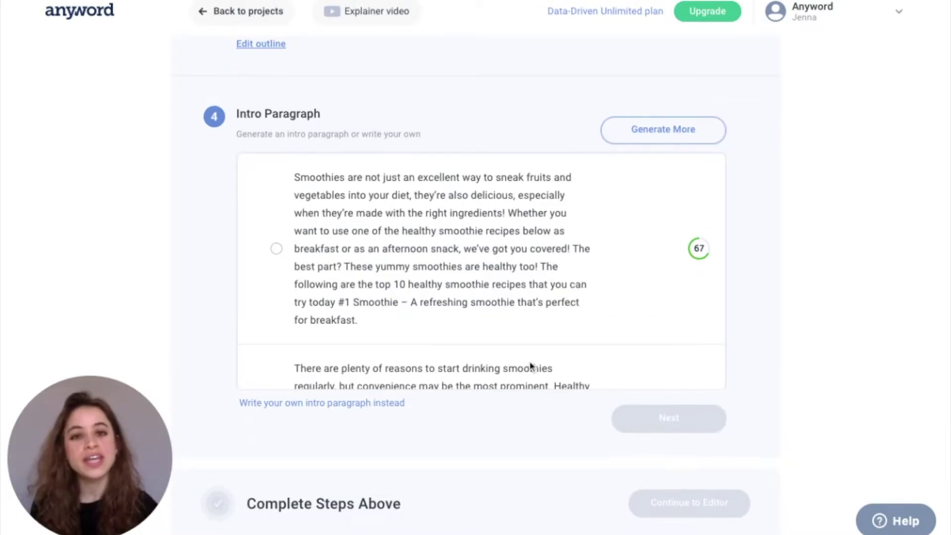
left_click(337, 303)
key("BackSpace")
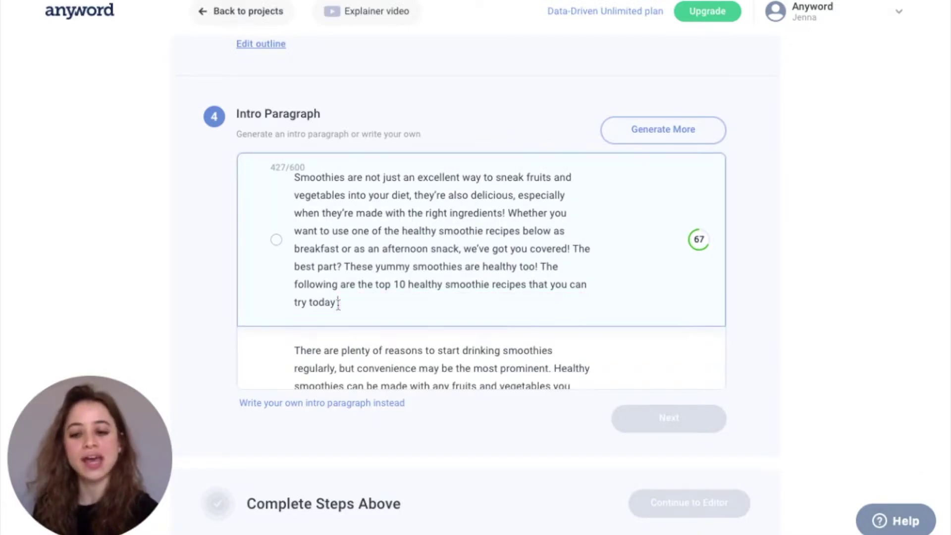
type("!!")
key("ctrl+z")
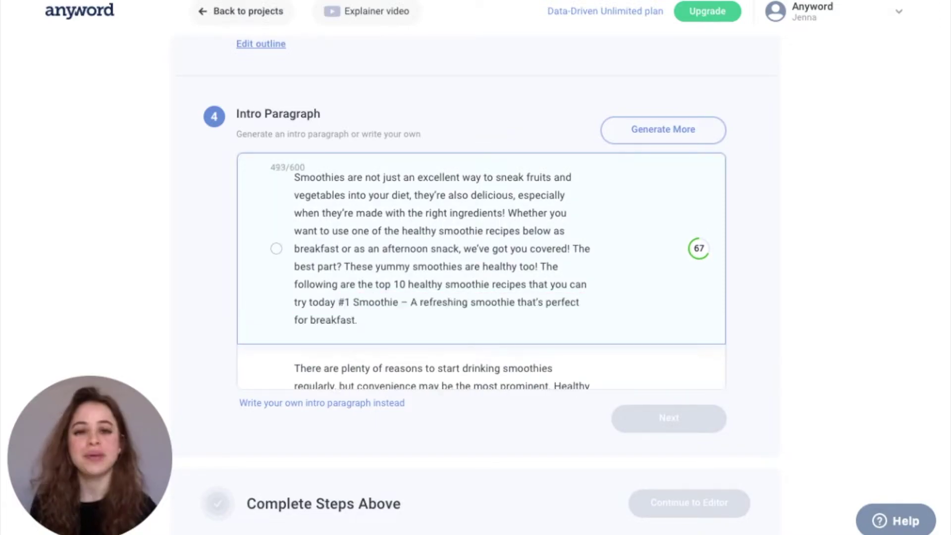
- Choose the first intro paragraph, about sneaking fruits and vegetables into your diet, and confirm it
left_click(350, 411)
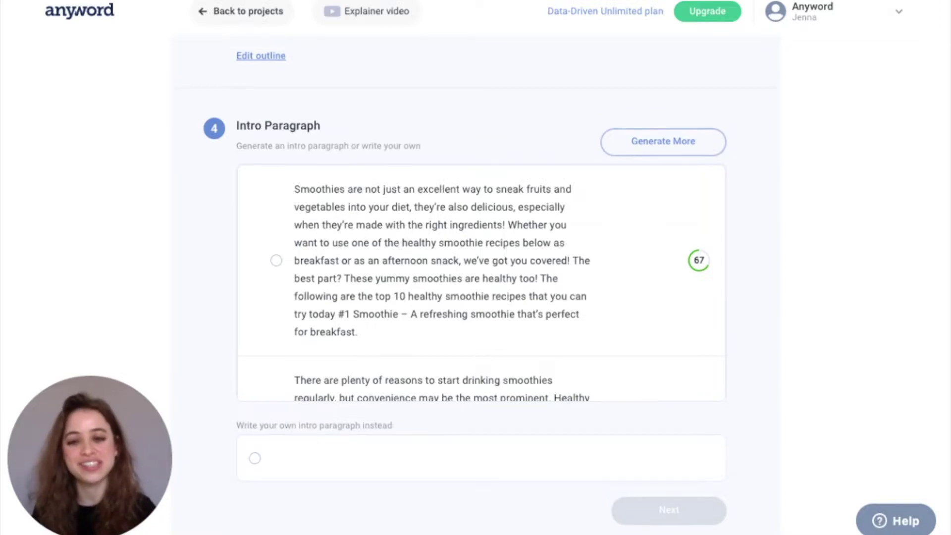
left_click(276, 261)
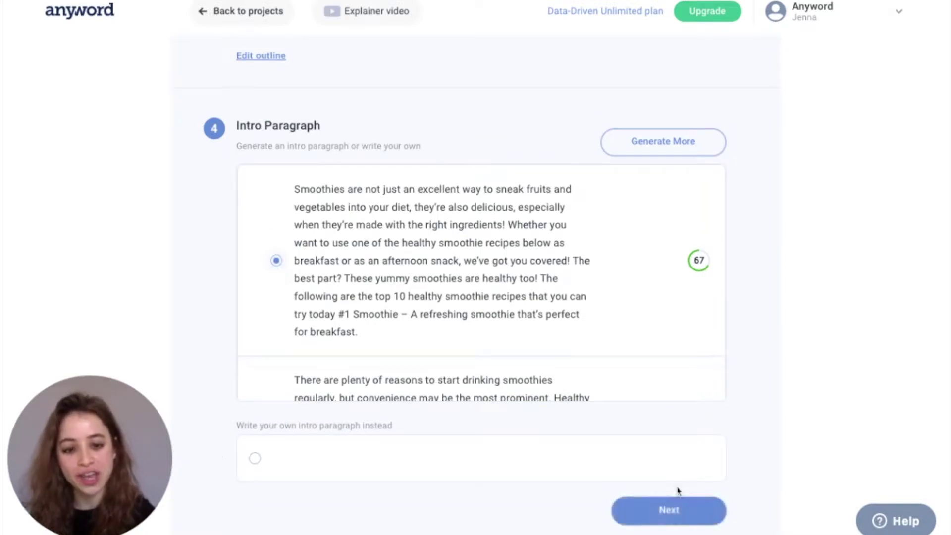
left_click(670, 510)
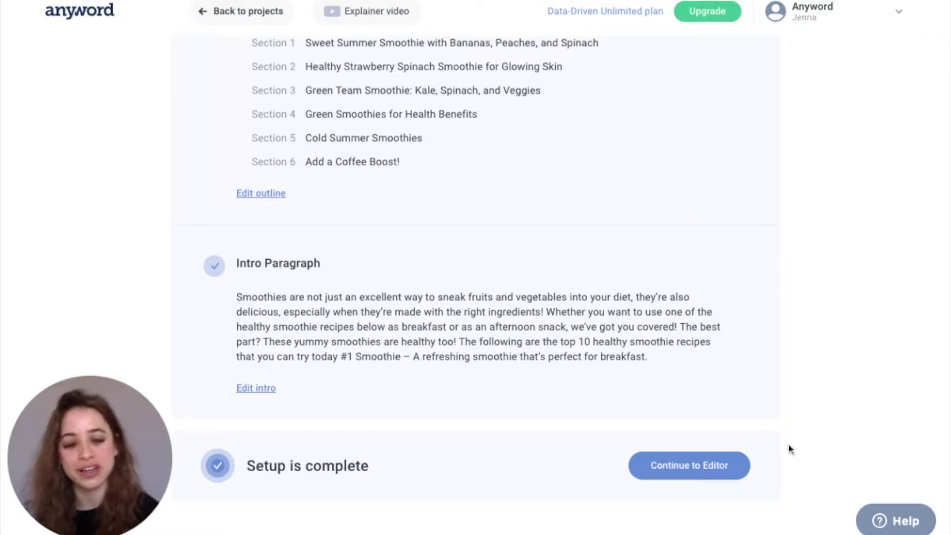
- Open the finished draft and regenerate the Sweet Summer Smoothie section from scratch
left_click(739, 465)
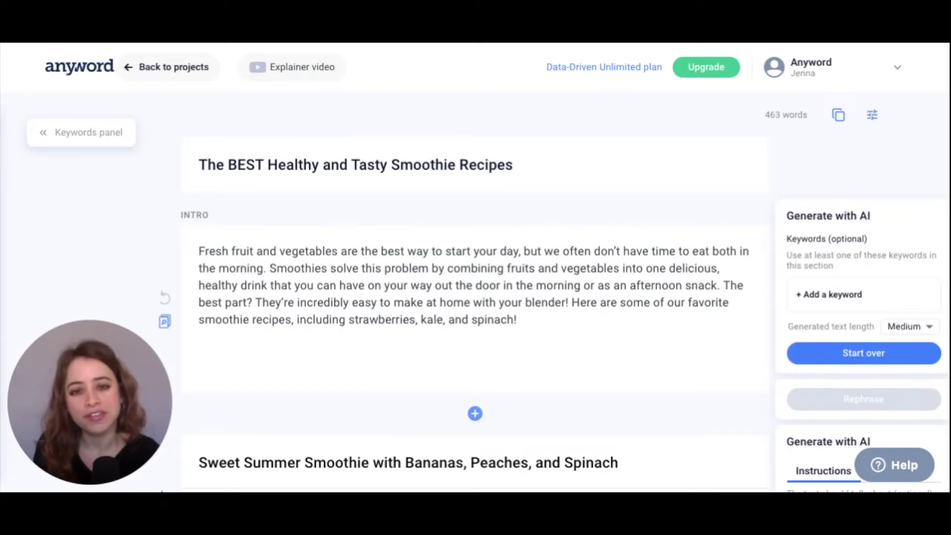
scroll(833, 298, "down", 6)
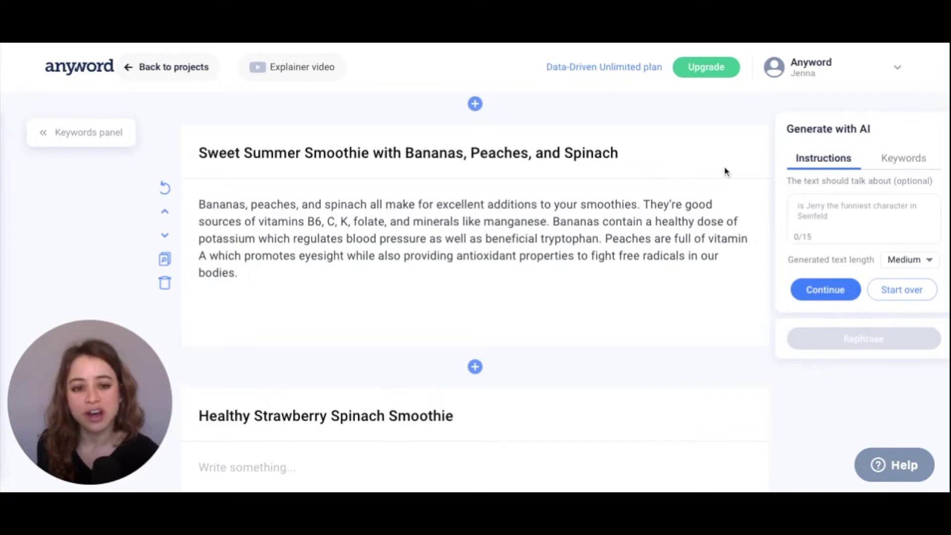
left_click(917, 294)
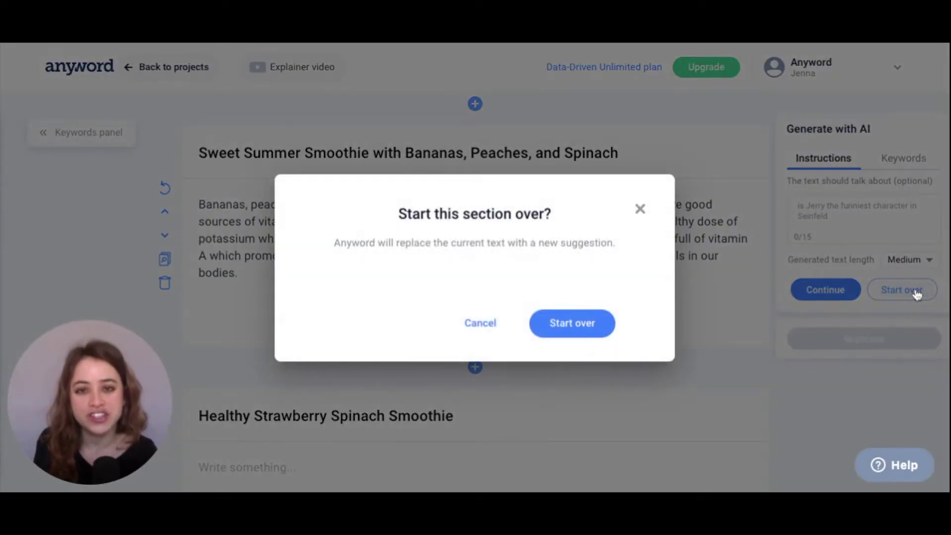
left_click(565, 327)
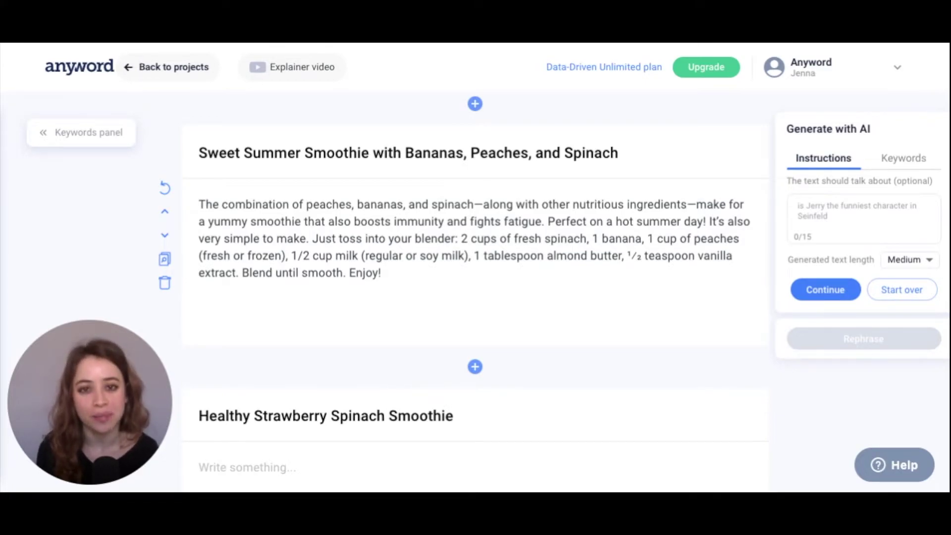
- Extend the Sweet Summer Smoothie section once, keeping the generated length at Medium
left_click(826, 291)
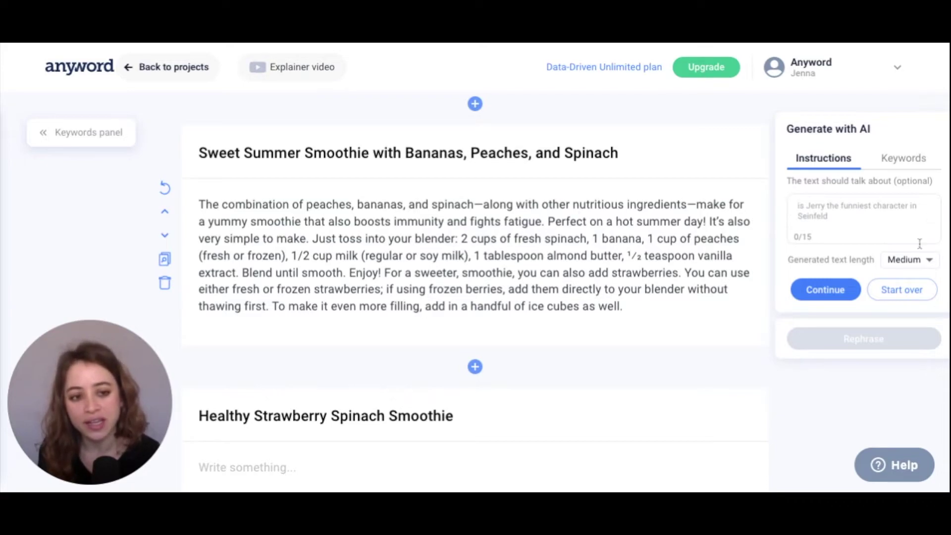
left_click(913, 262)
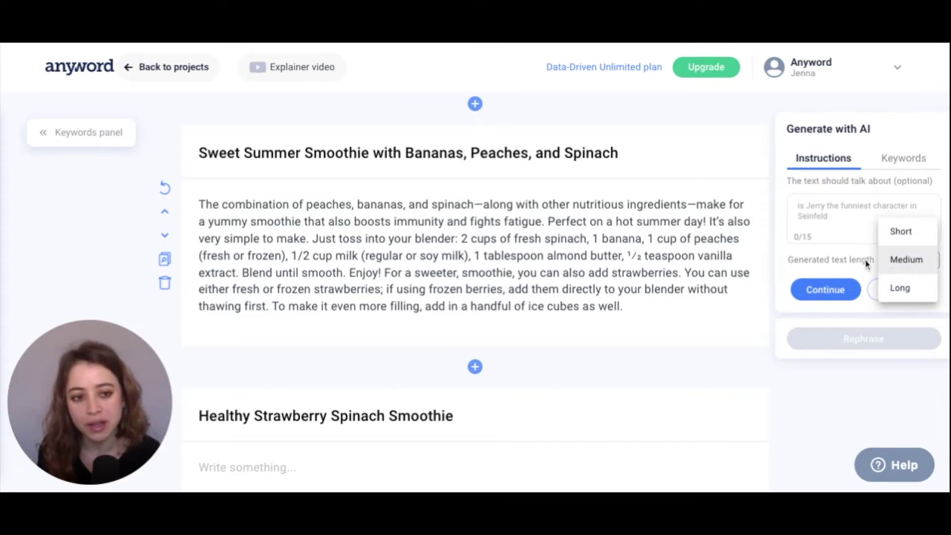
left_click(914, 267)
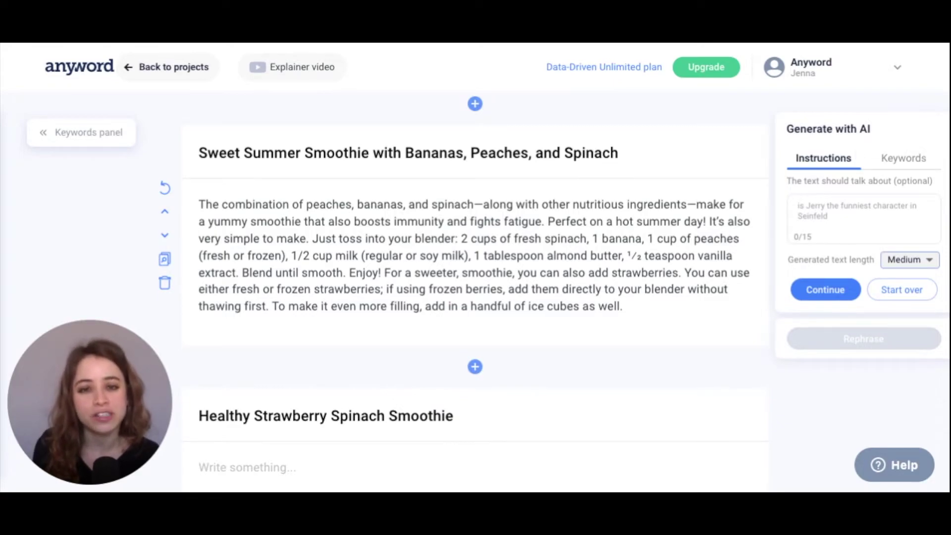
- Extend it again using pasted instructions about the recipe's great taste and health benefits
left_click(818, 204)
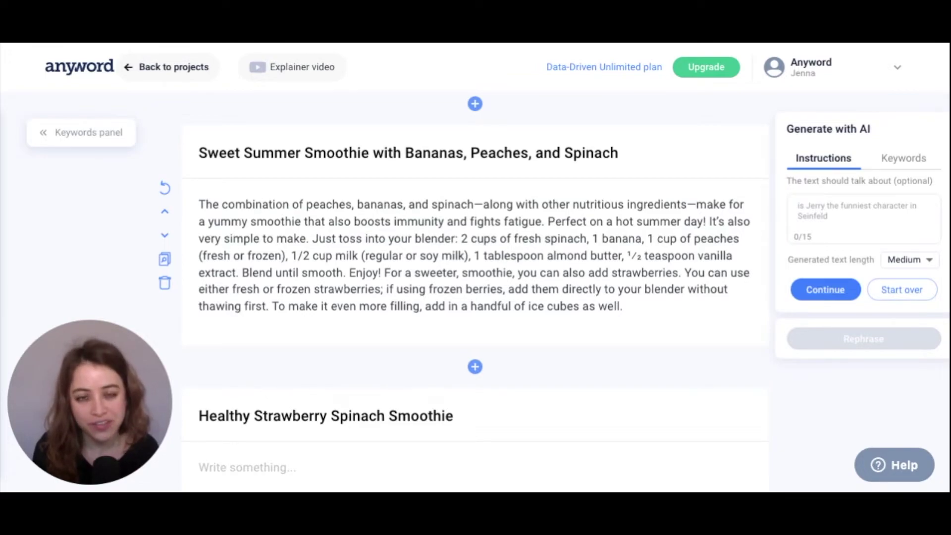
left_click(798, 207)
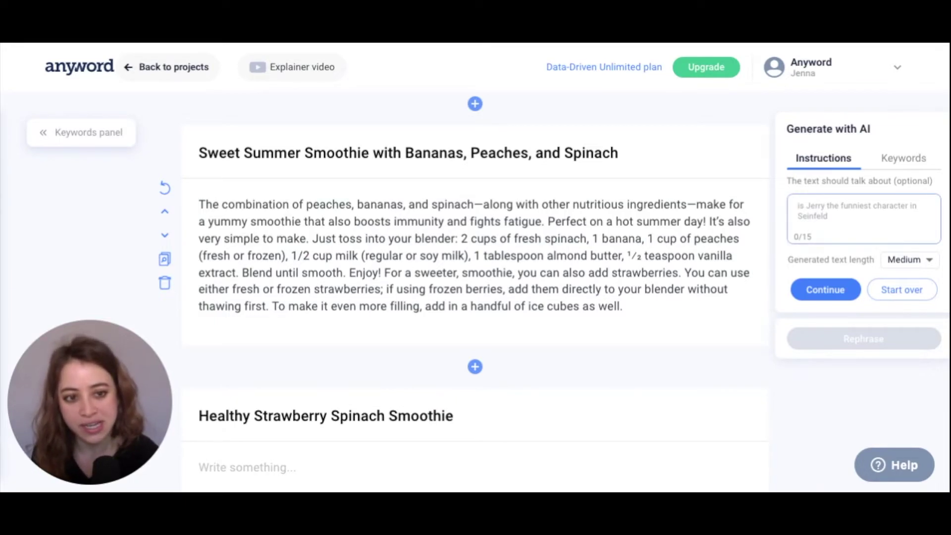
type("the great taste and health benefits benefits of this smoothie recipe")
left_click(817, 294)
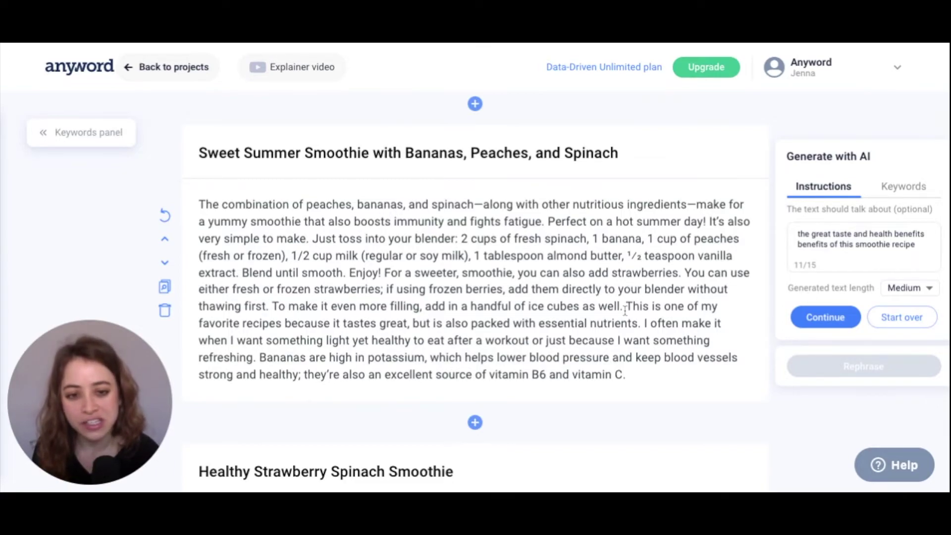
- Rephrase the favorite-recipe sentence so it begins 'In my opinion' and accept the suggestion
left_click_drag(639, 307, 628, 307)
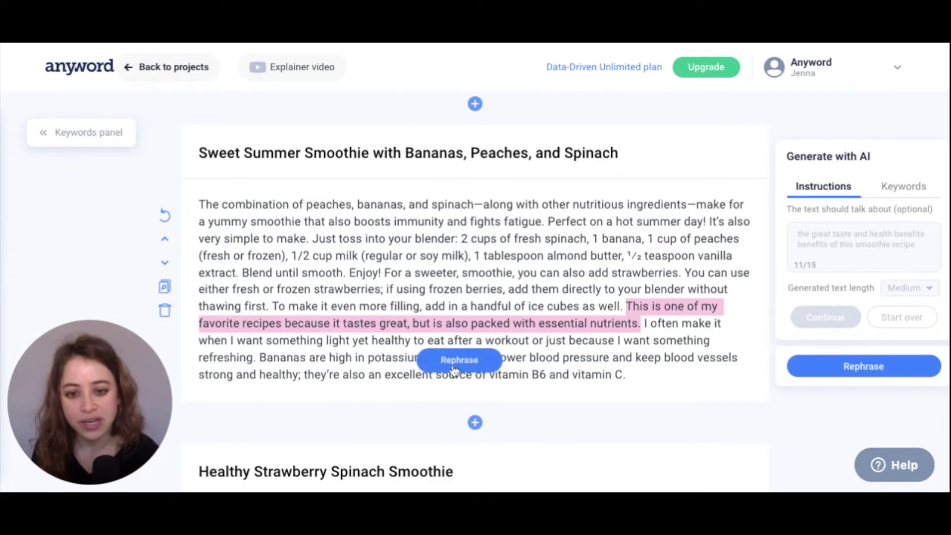
left_click(452, 367)
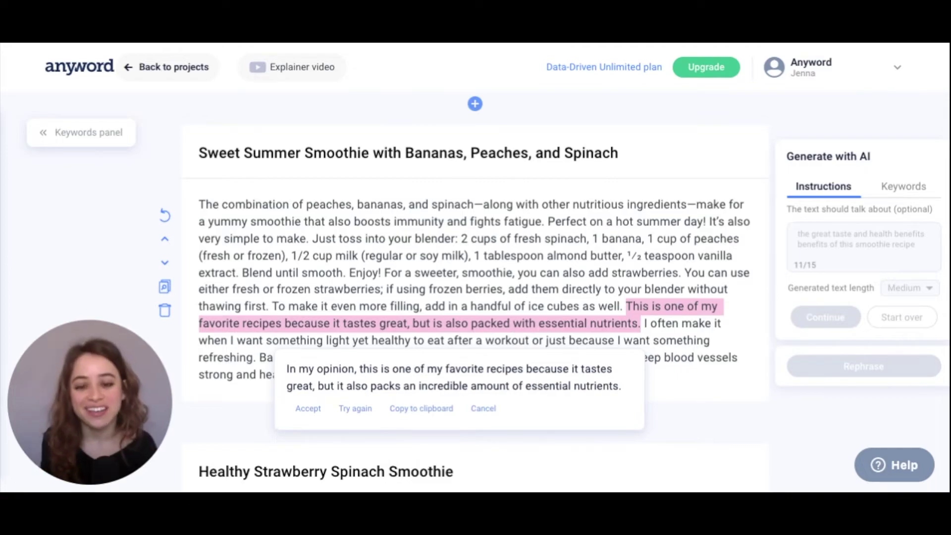
left_click(299, 409)
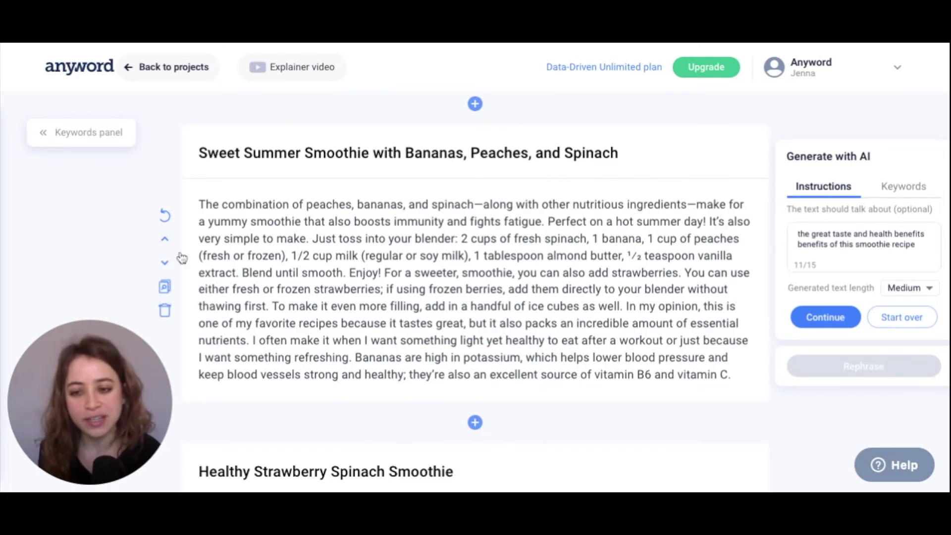
left_click(167, 290)
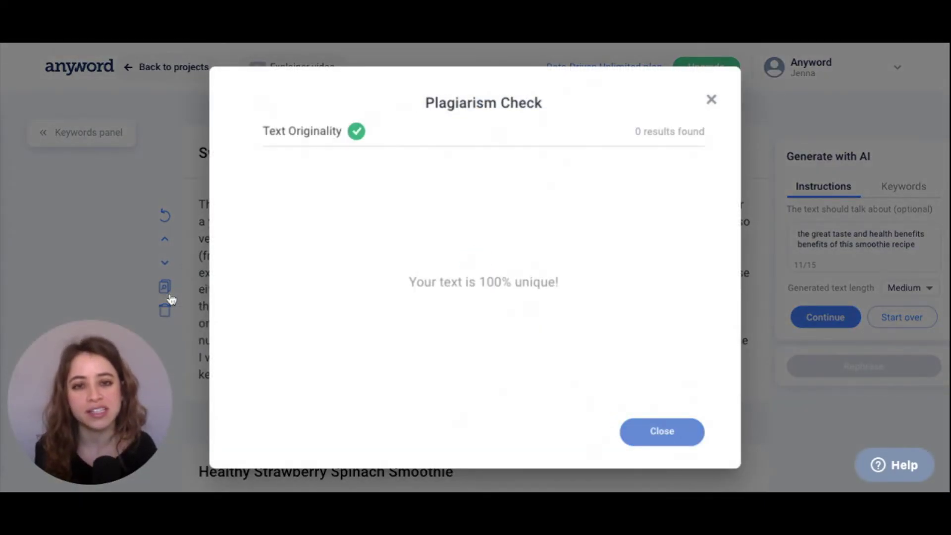
key("Escape")
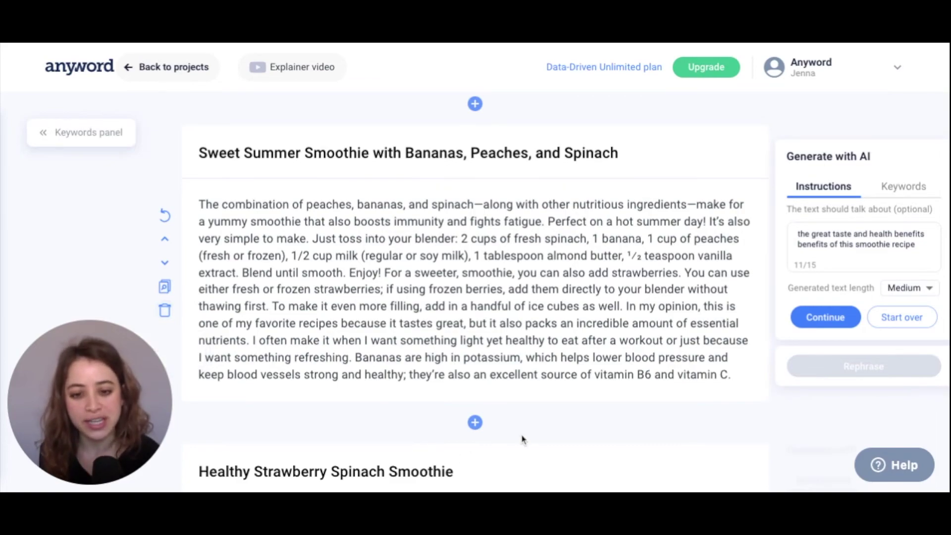
- Add an empty section below Sweet Summer Smoothie, copy the 718-word post, and open its brief
left_click(476, 424)
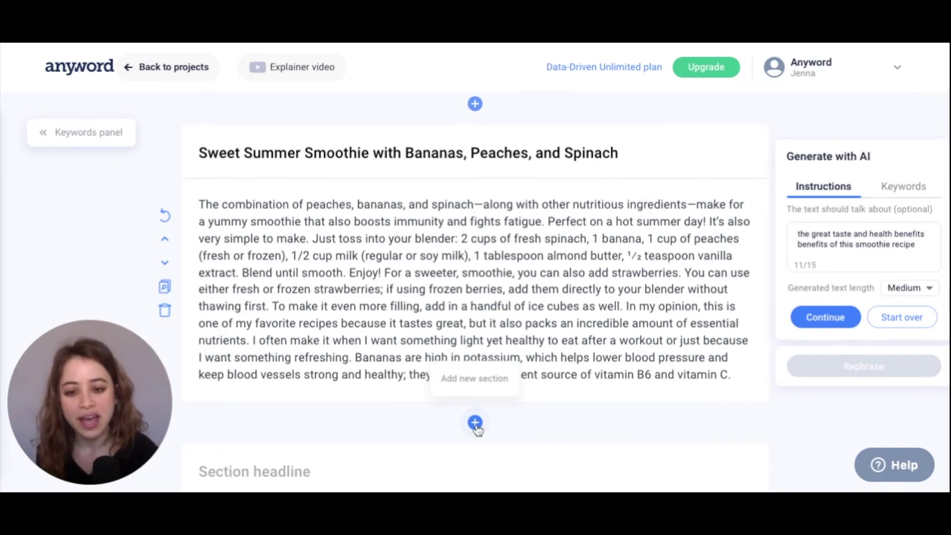
scroll(477, 429, "down", 5)
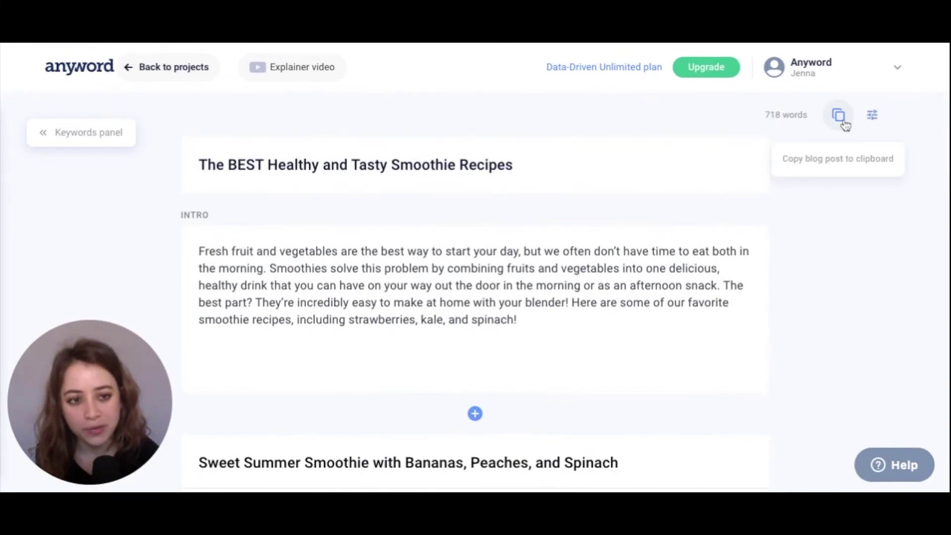
left_click(844, 123)
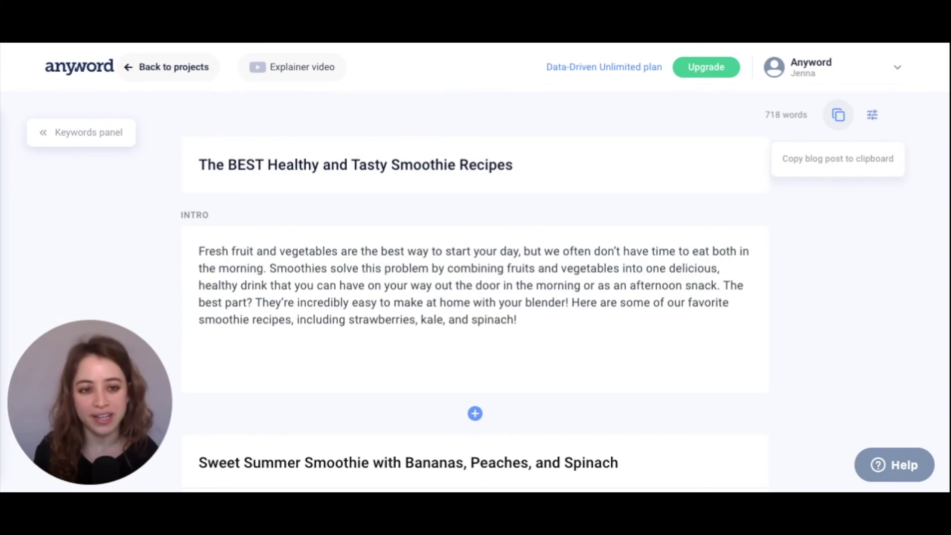
left_click(873, 117)
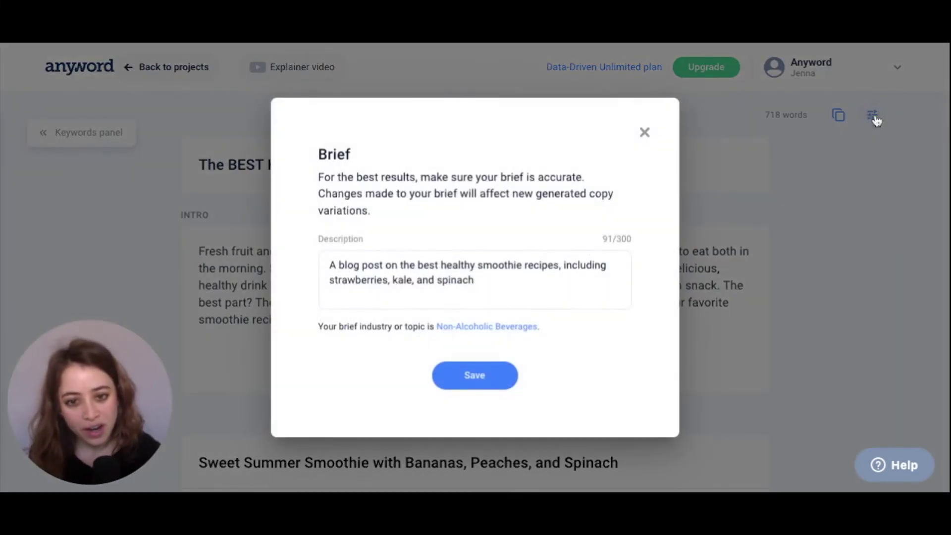